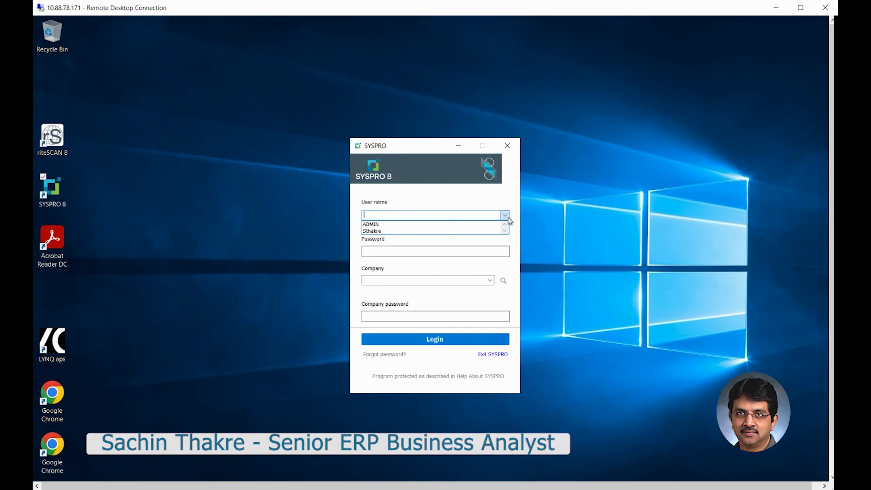
Log in as ADMIN with the account password to company EDU2, Crawford Software Consulting.
{"action": "left_click", "coordinate": [483, 224]}
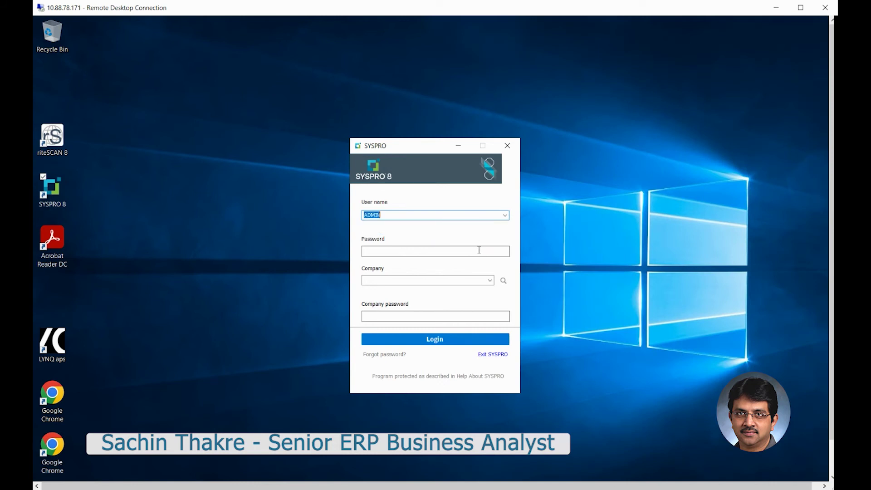
{"action": "left_click", "coordinate": [467, 251]}
{"action": "type", "text": "*****"}
{"action": "key", "text": "BackSpace"}
{"action": "key", "text": "BackSpace"}
{"action": "key", "text": "BackSpace"}
{"action": "key", "text": "BackSpace"}
{"action": "key", "text": "BackSpace"}
{"action": "type", "text": "*********"}
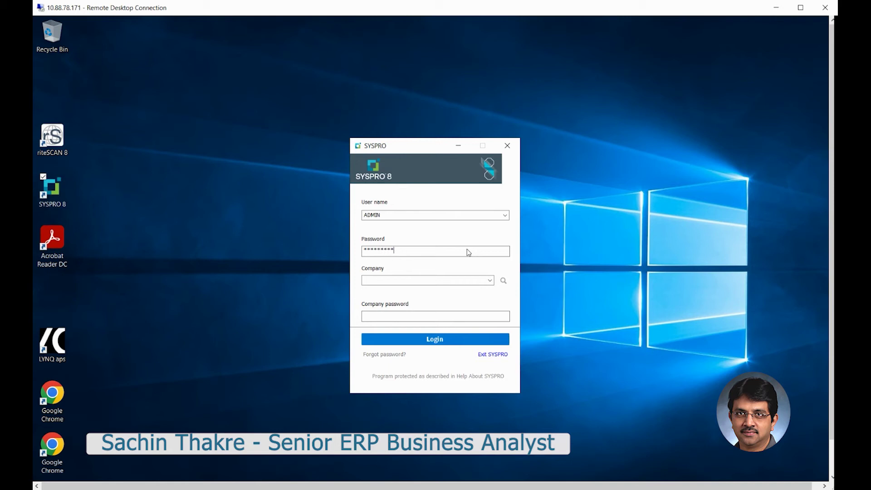
{"action": "left_click", "coordinate": [490, 281]}
{"action": "left_click", "coordinate": [448, 292]}
{"action": "left_click", "coordinate": [441, 342]}
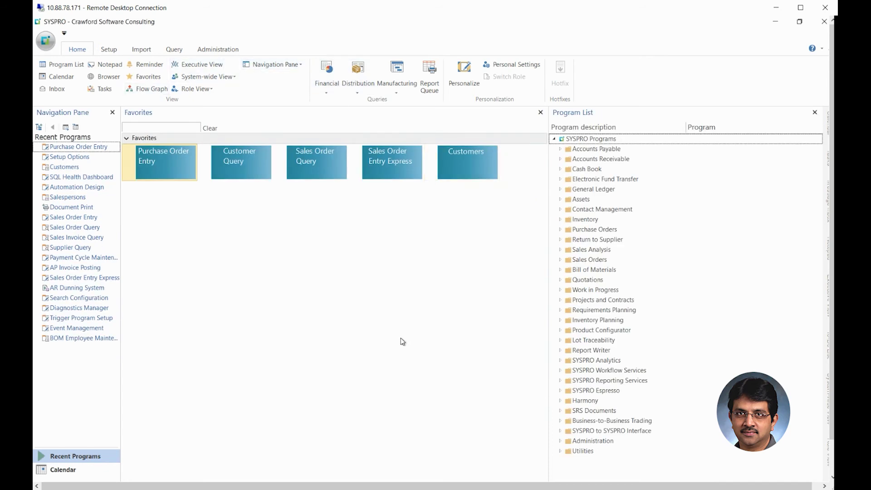
Launch Purchase Order Entry from the Favorites tile.
{"action": "left_click", "coordinate": [165, 162]}
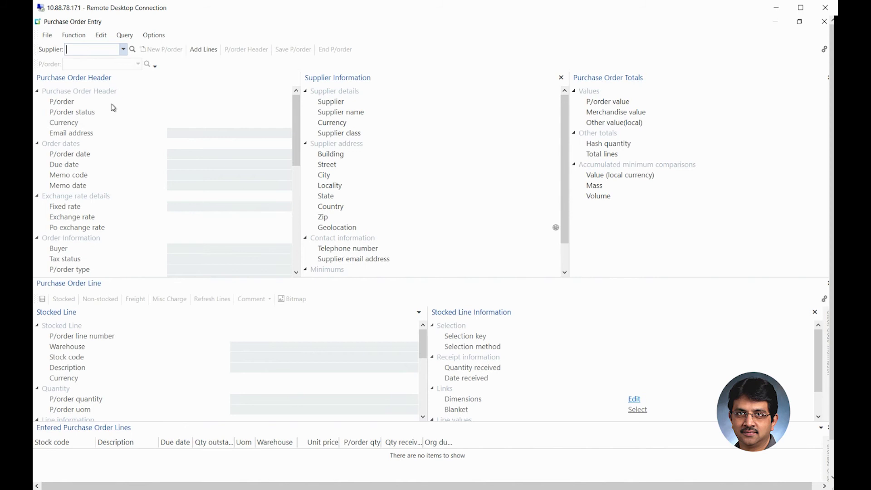
Choose supplier 9999999 Crawford Software, the last entry in the Suppliers browse.
{"action": "left_click", "coordinate": [132, 49]}
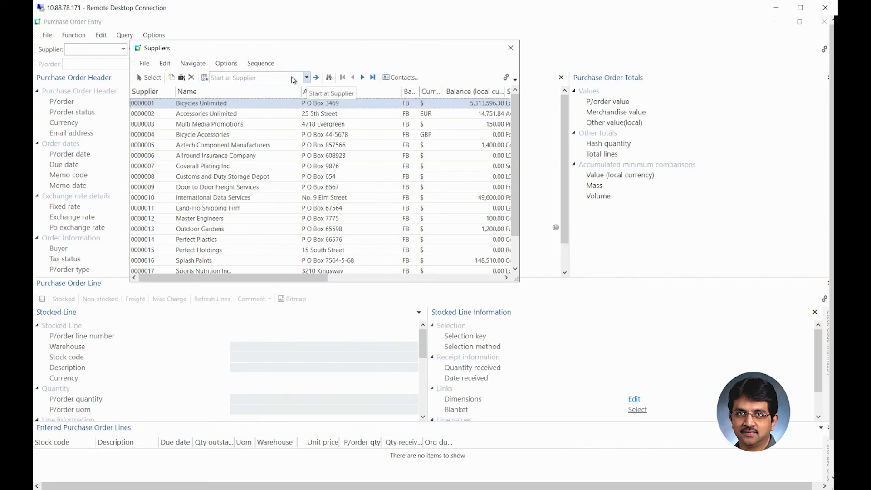
{"action": "left_click", "coordinate": [375, 78]}
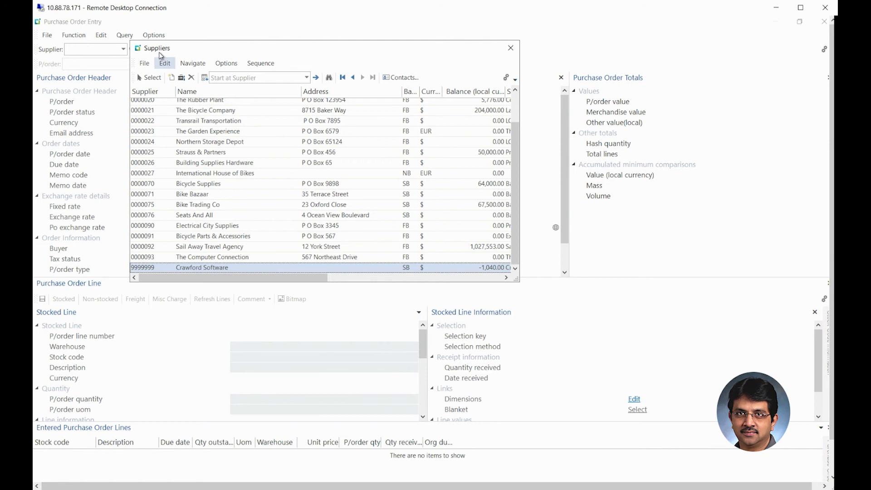
{"action": "left_click", "coordinate": [150, 78]}
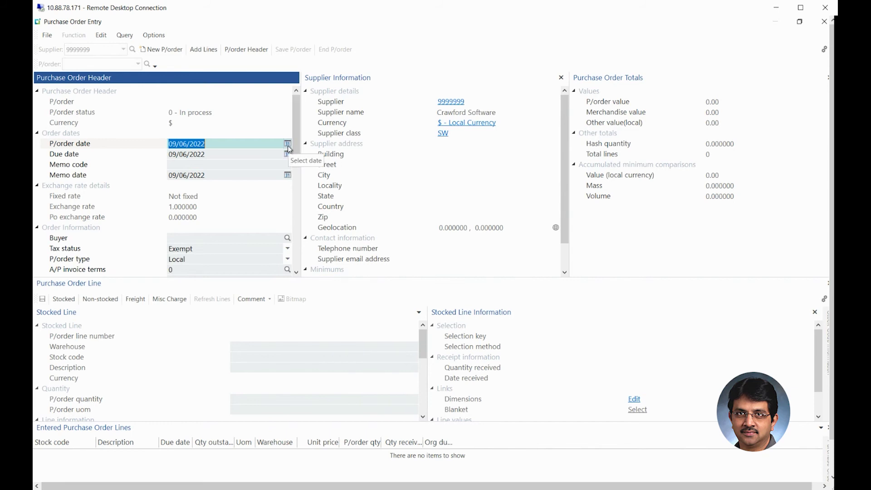
{"action": "left_click", "coordinate": [297, 142]}
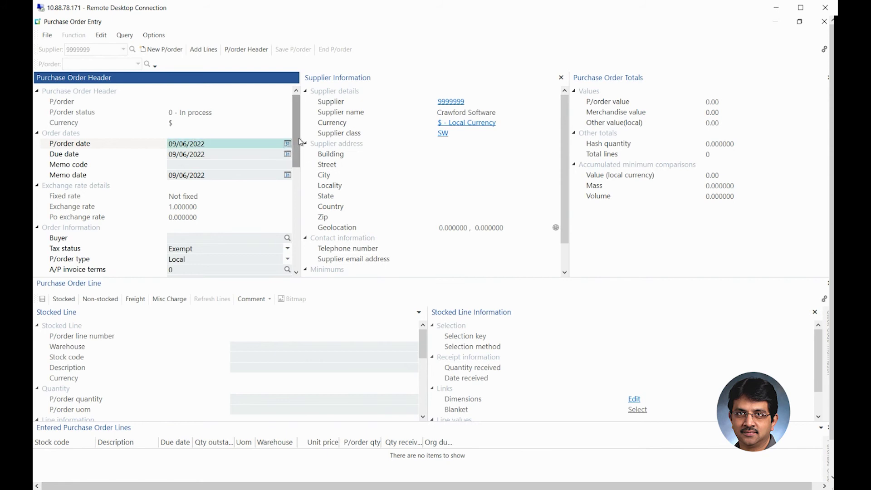
{"action": "left_click_drag", "start_coordinate": [299, 140], "coordinate": [299, 147]}
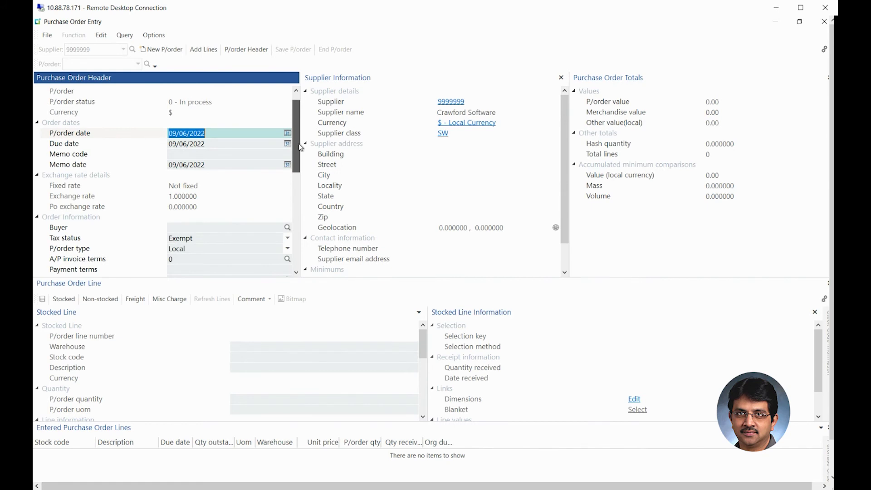
{"action": "mouse_move", "coordinate": [299, 143]}
{"action": "left_mouse_down"}
{"action": "mouse_move", "coordinate": [299, 155]}
{"action": "mouse_move", "coordinate": [300, 127]}
{"action": "left_mouse_up"}
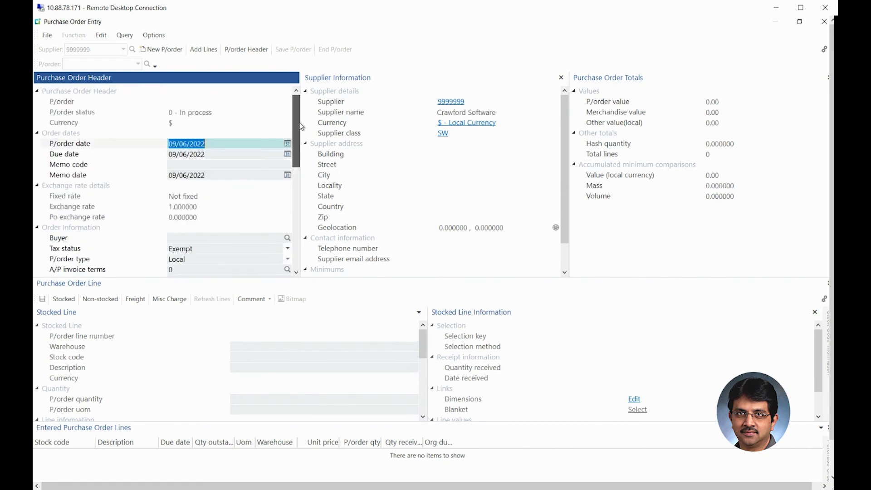
{"action": "left_click", "coordinate": [247, 156]}
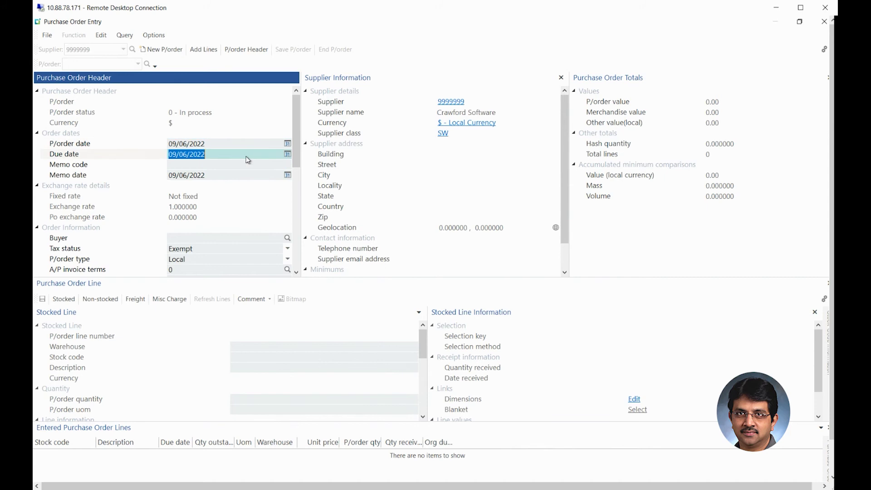
{"action": "left_click", "coordinate": [232, 179]}
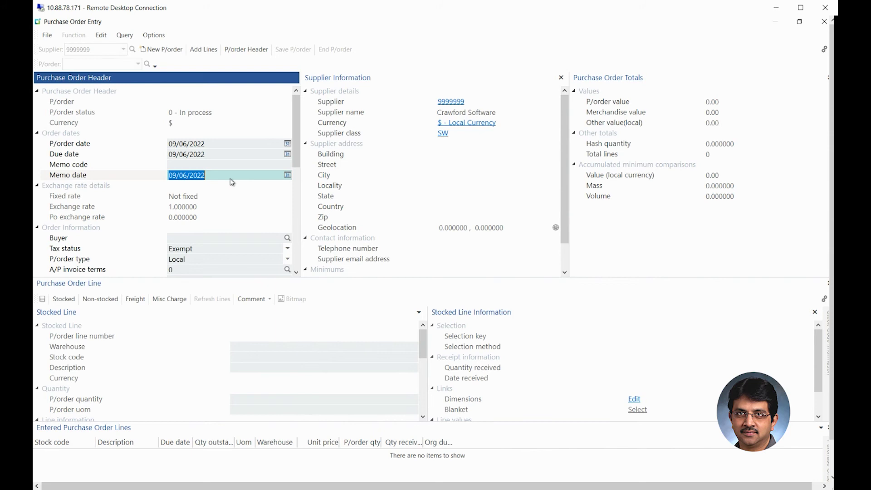
{"action": "left_click", "coordinate": [298, 139]}
{"action": "left_click", "coordinate": [214, 165]}
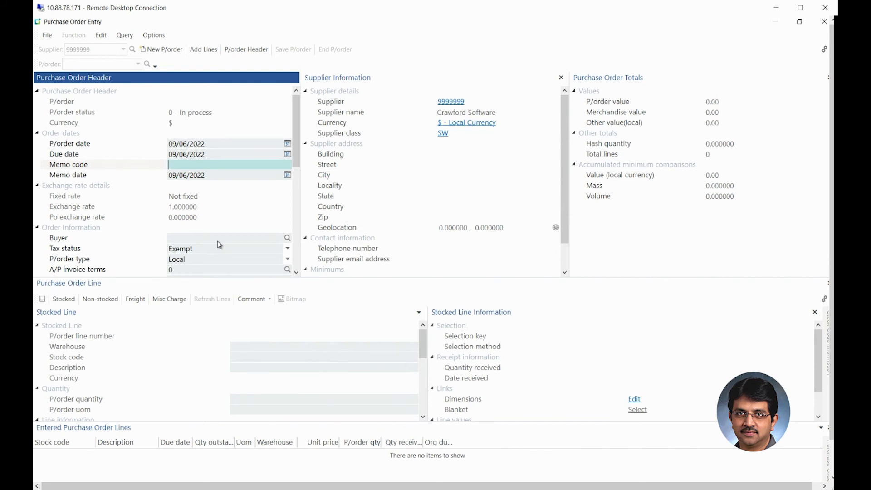
Pick buyer AG from the Buyers browse for the order header.
{"action": "left_click", "coordinate": [244, 241]}
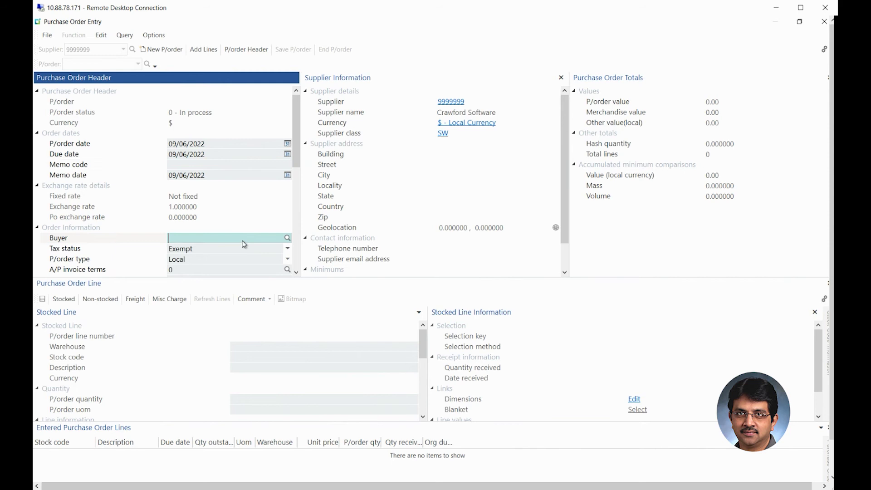
{"action": "left_click", "coordinate": [288, 237]}
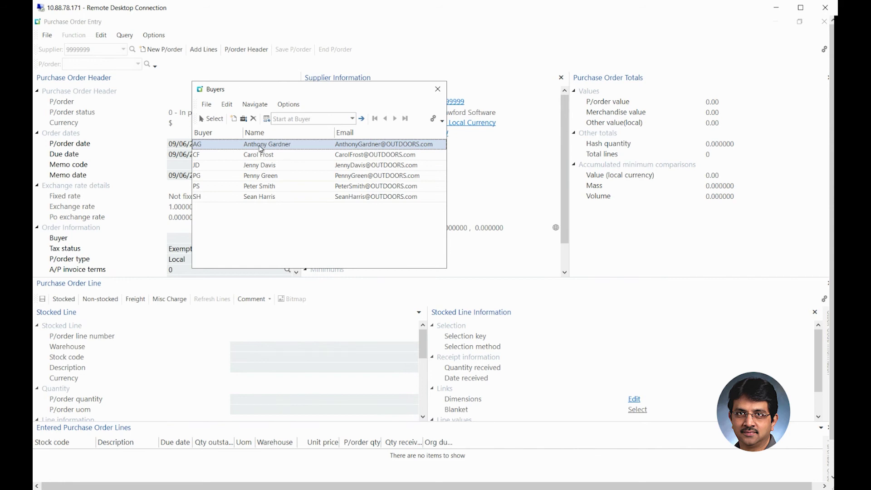
{"action": "double_click", "coordinate": [261, 148]}
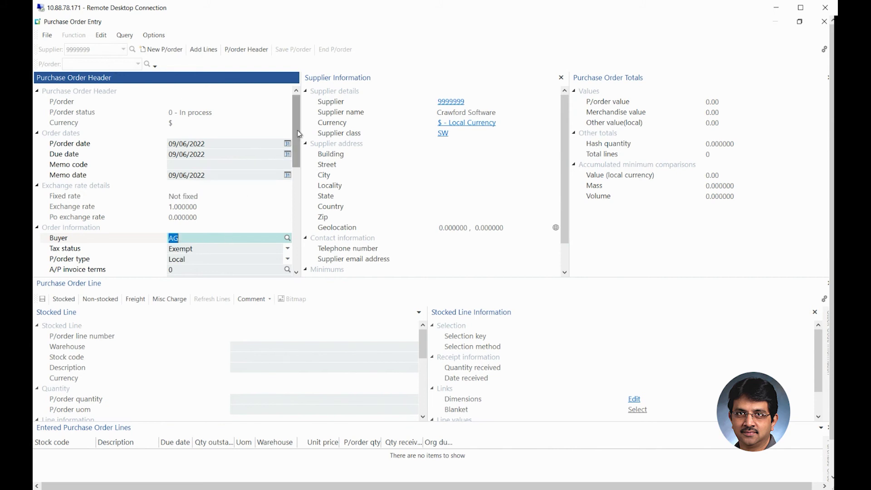
{"action": "scroll", "coordinate": [299, 164], "scroll_direction": "down", "scroll_amount": 3}
Set the header's Tax status dropdown to Exempt.
{"action": "scroll", "coordinate": [299, 164], "scroll_direction": "down", "scroll_amount": 1}
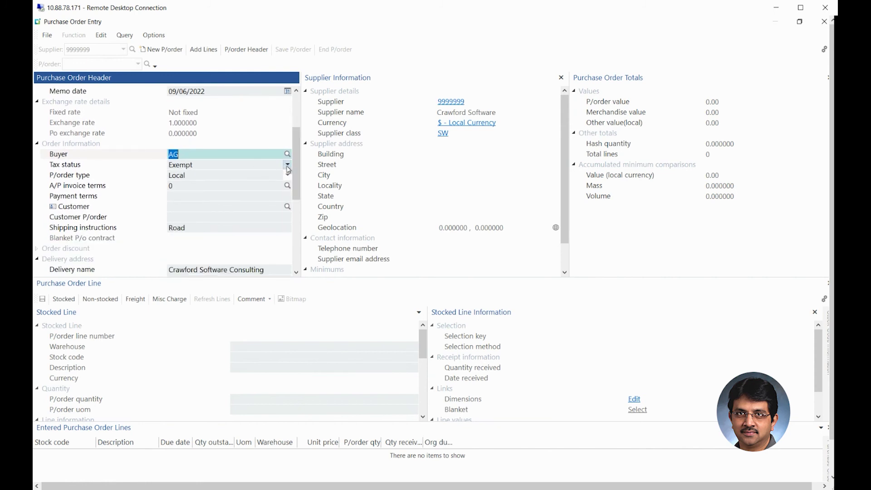
{"action": "left_click", "coordinate": [291, 166]}
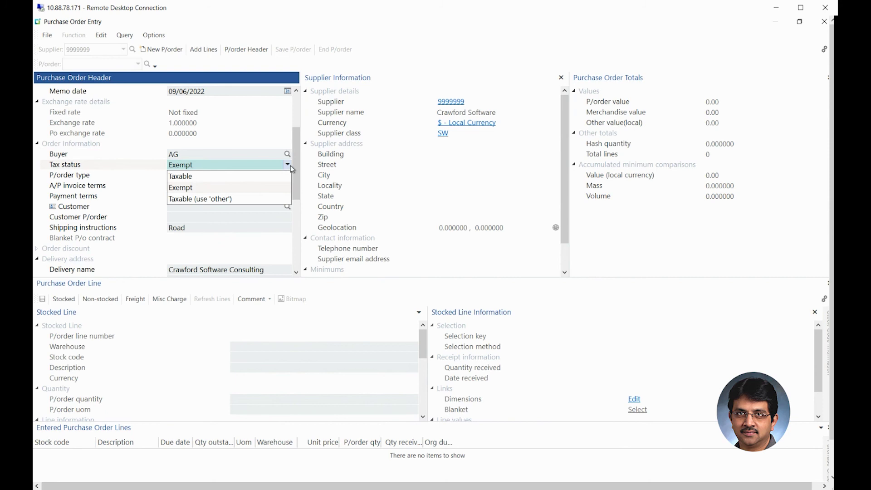
{"action": "left_click", "coordinate": [291, 167]}
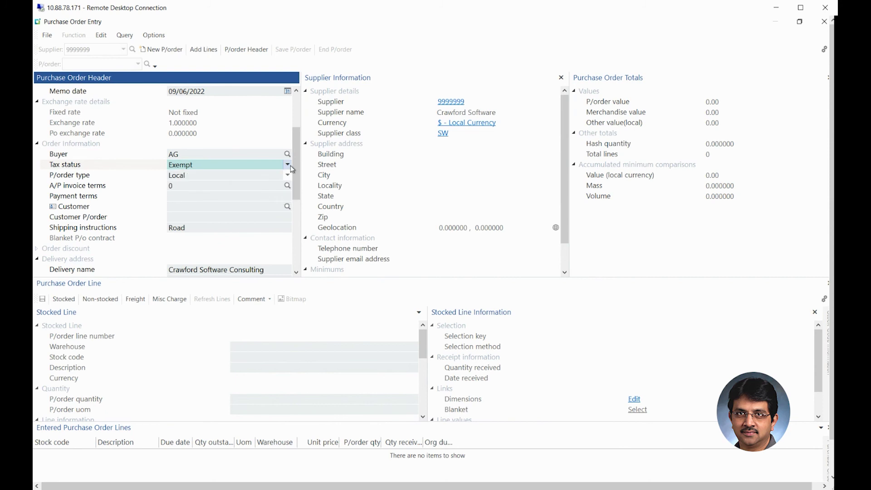
{"action": "left_click", "coordinate": [289, 165]}
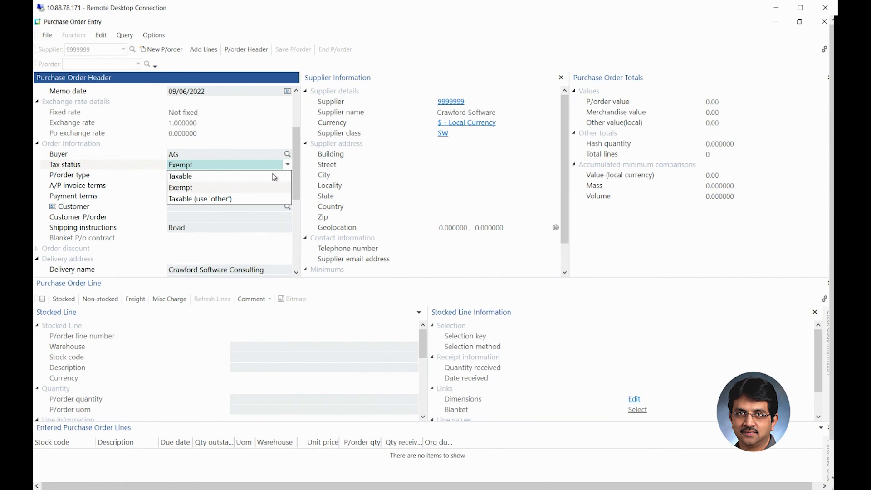
{"action": "left_click", "coordinate": [288, 165]}
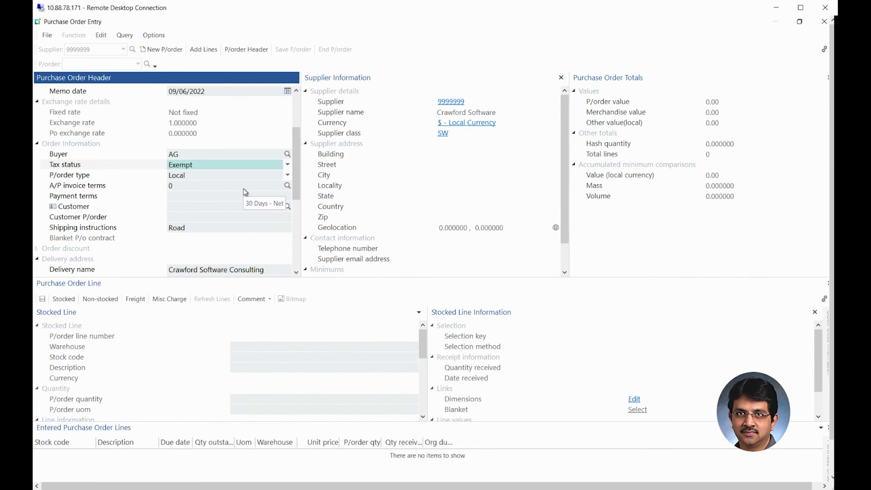
Apply A/P invoice terms code 1, 30 Days - 5%, from the AP Invoice Terms list.
{"action": "left_click", "coordinate": [288, 186]}
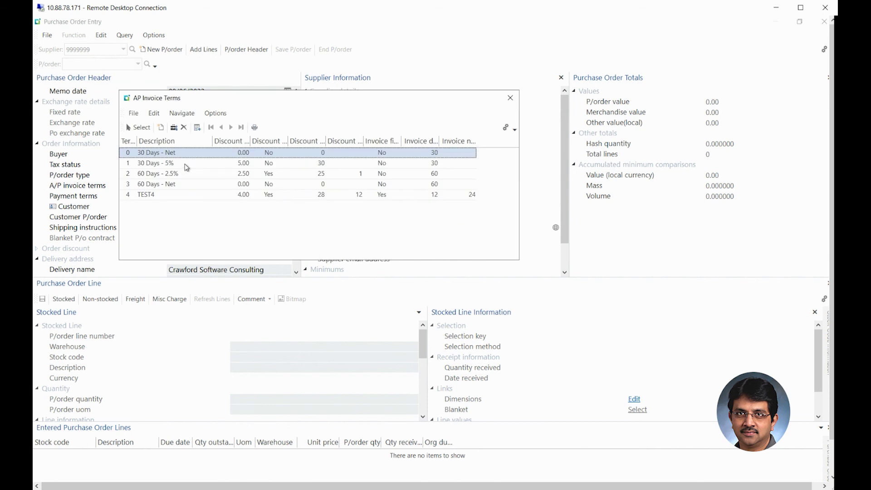
{"action": "left_click", "coordinate": [186, 167]}
{"action": "left_click", "coordinate": [183, 176]}
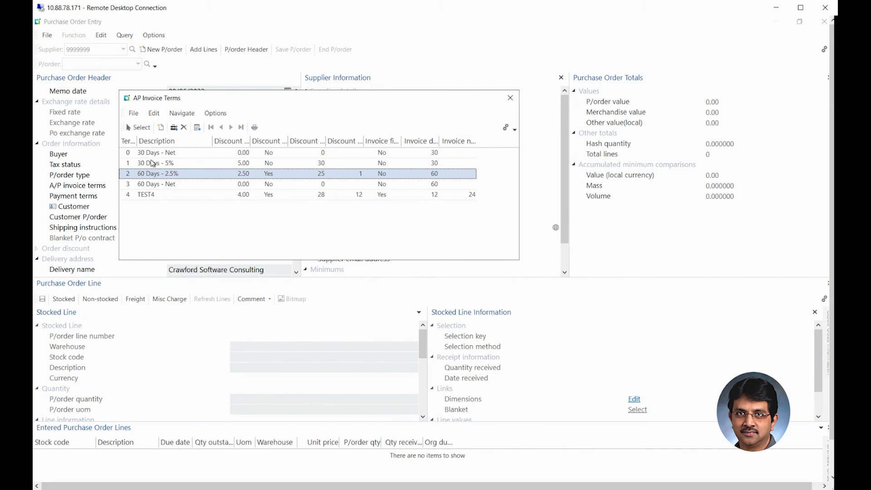
{"action": "left_click", "coordinate": [148, 163]}
{"action": "left_click", "coordinate": [143, 129]}
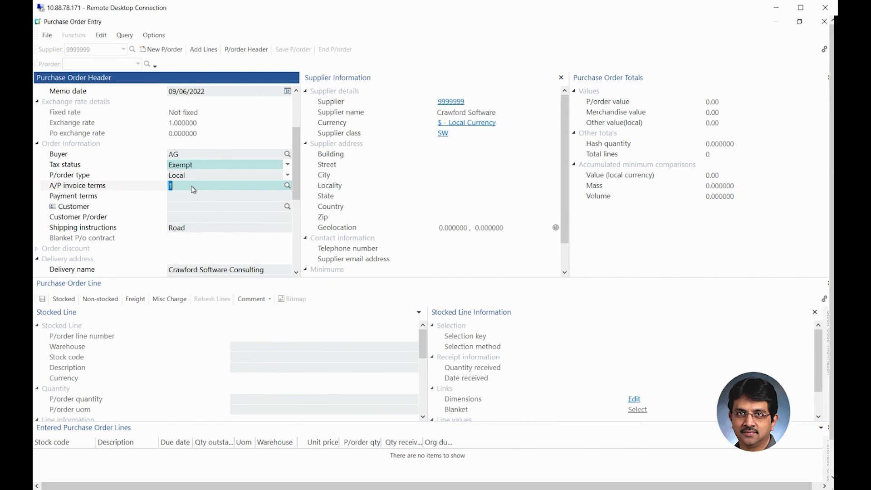
{"action": "left_click", "coordinate": [289, 176]}
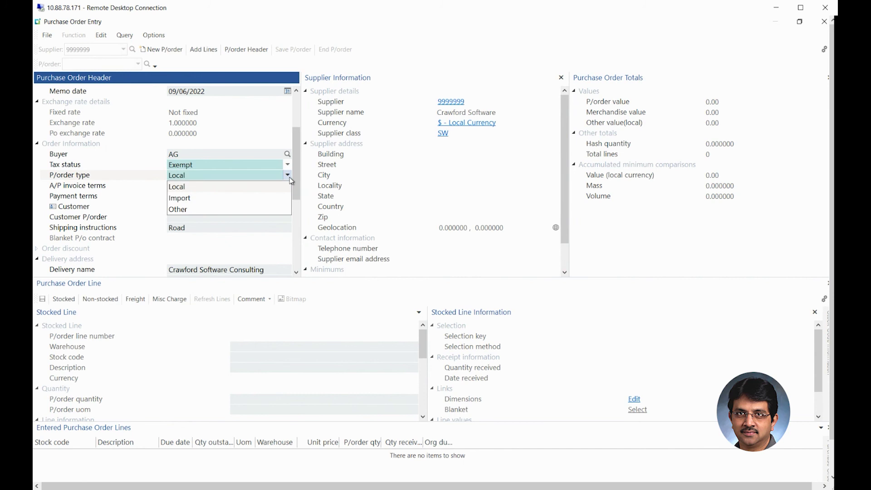
{"action": "left_click", "coordinate": [289, 176]}
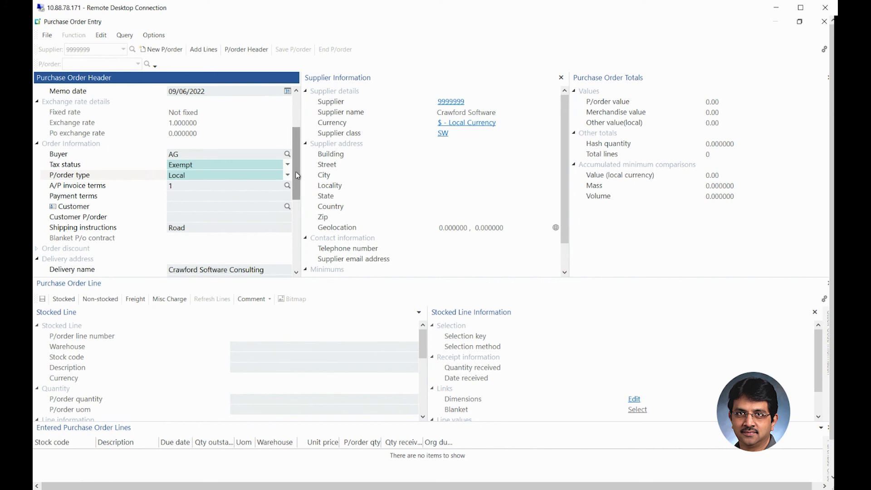
{"action": "left_click_drag", "start_coordinate": [296, 170], "coordinate": [296, 176]}
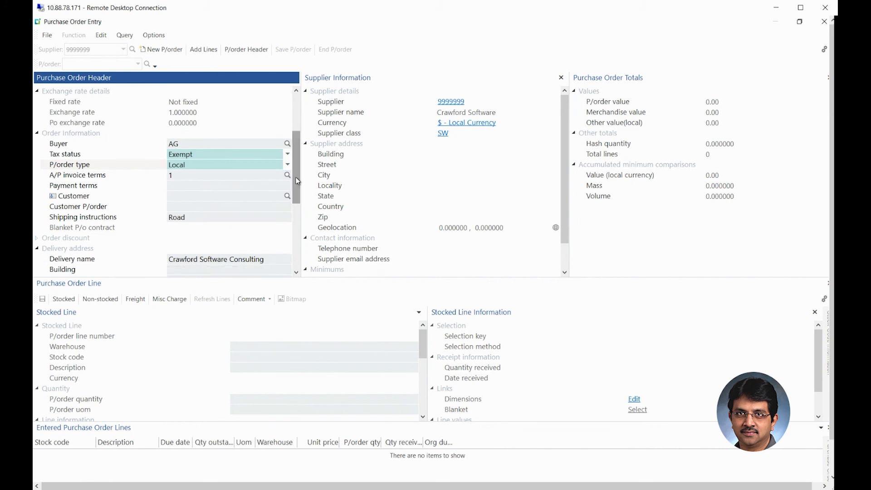
Leave Payment terms empty and scroll the header pane down to the Delivery address section.
{"action": "left_click", "coordinate": [284, 188]}
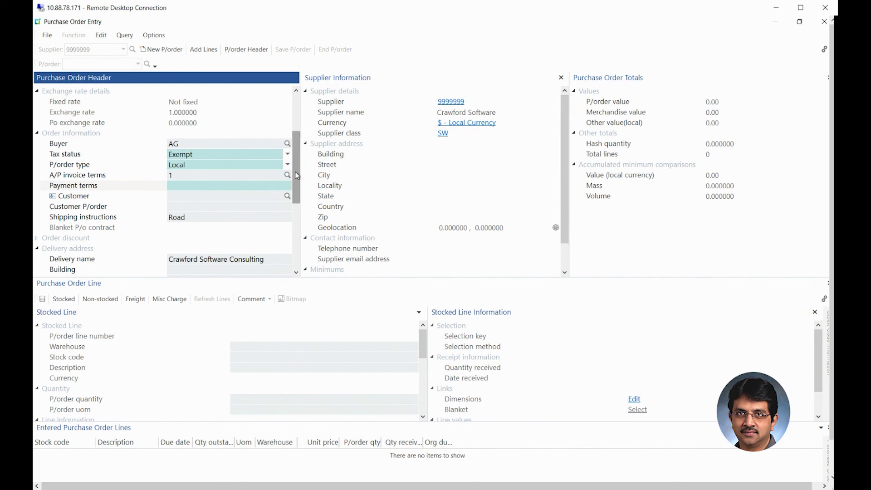
{"action": "left_click_drag", "start_coordinate": [297, 176], "coordinate": [297, 180]}
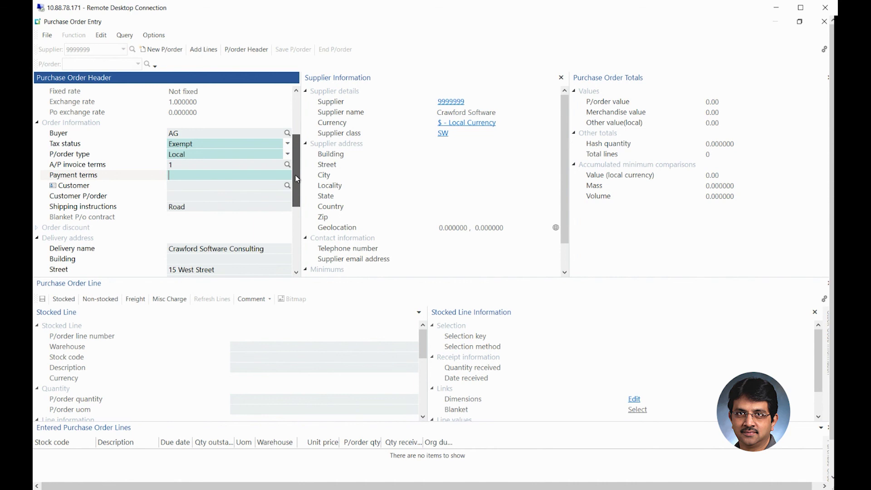
{"action": "left_click_drag", "start_coordinate": [298, 179], "coordinate": [297, 187]}
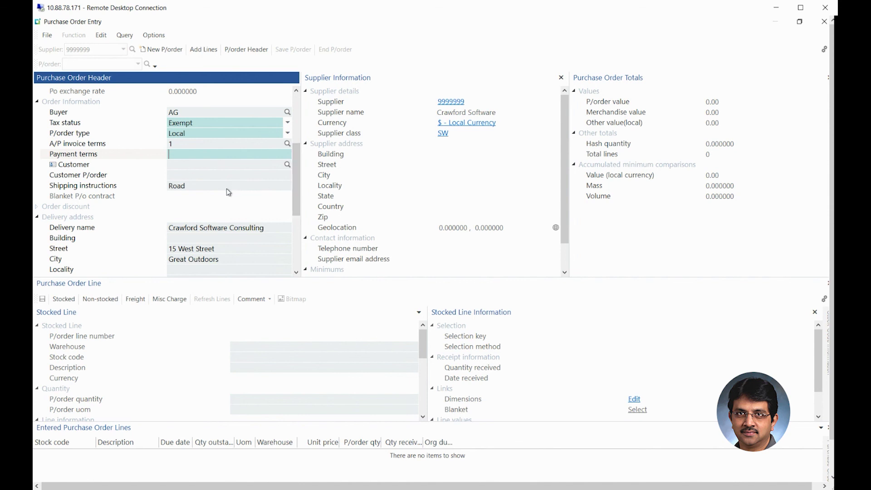
{"action": "left_click_drag", "start_coordinate": [295, 167], "coordinate": [298, 175]}
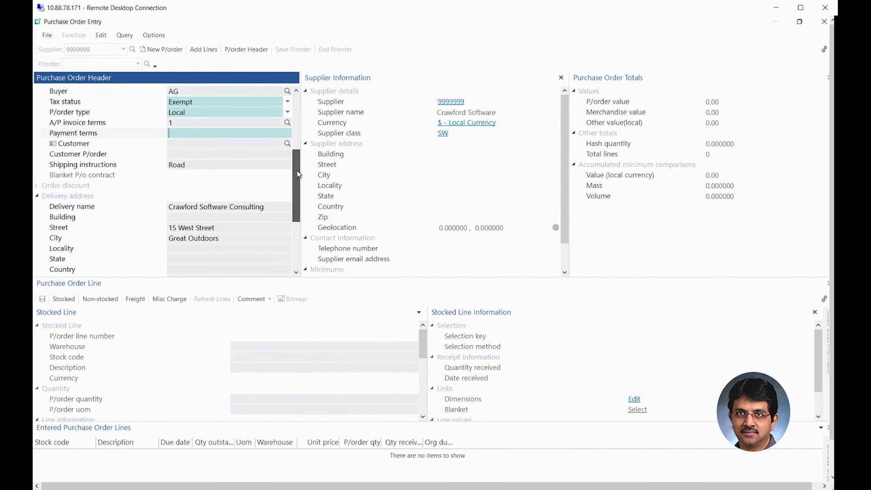
{"action": "left_click_drag", "start_coordinate": [298, 175], "coordinate": [298, 196]}
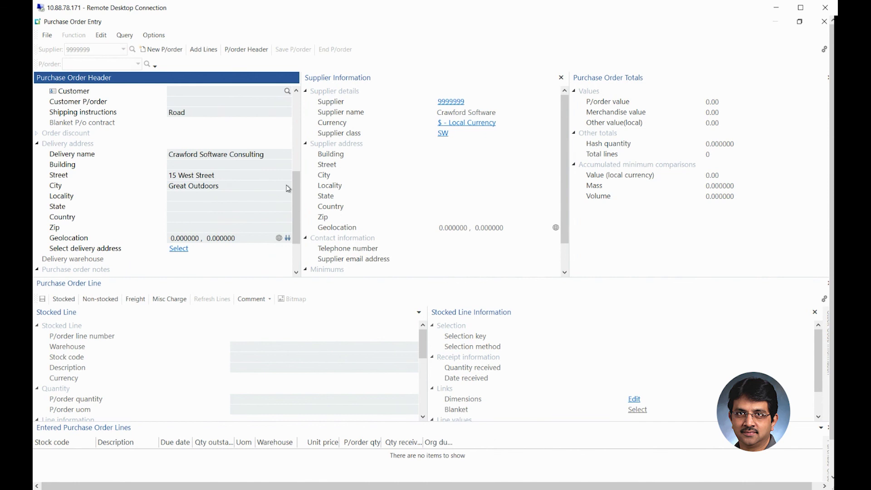
{"action": "left_click_drag", "start_coordinate": [295, 186], "coordinate": [295, 189]}
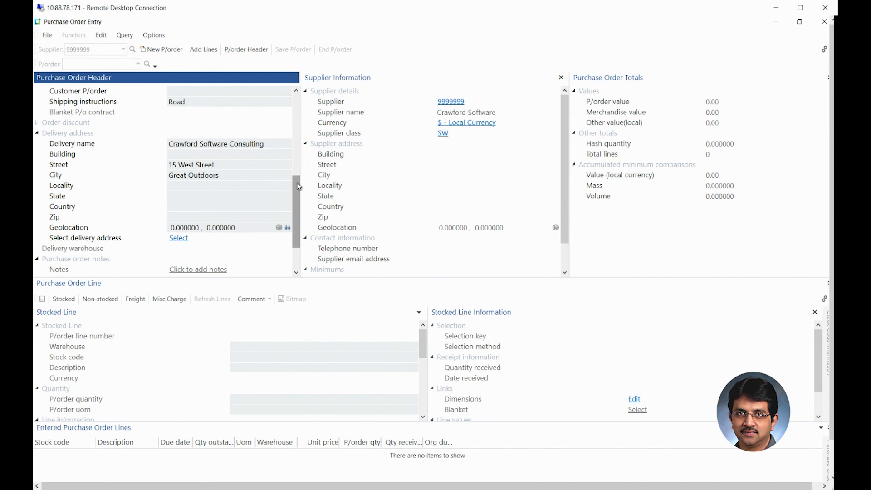
Replace the delivery address with The OUTDOORS Company's alternative address A2, then close the header window.
{"action": "left_click", "coordinate": [178, 239]}
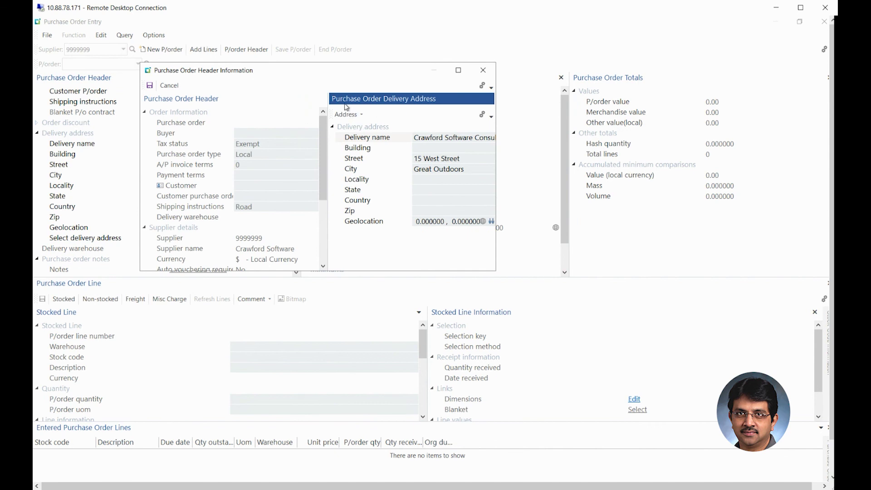
{"action": "left_click", "coordinate": [362, 115]}
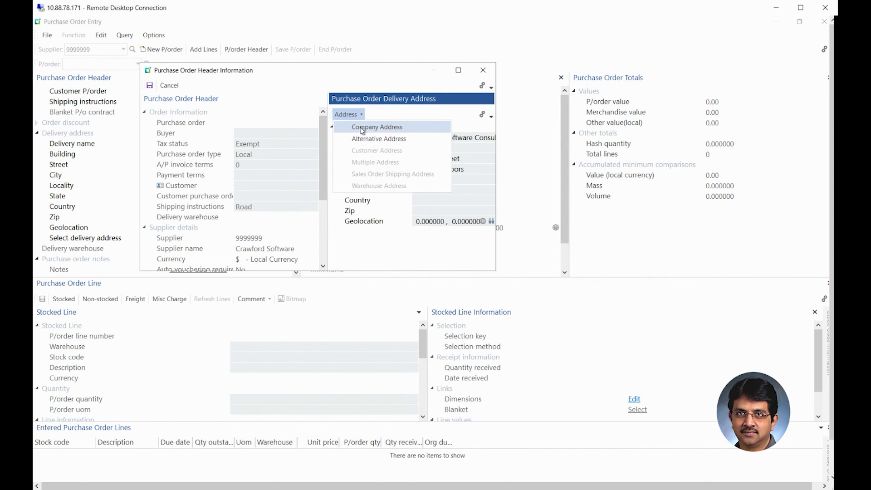
{"action": "left_click", "coordinate": [362, 129]}
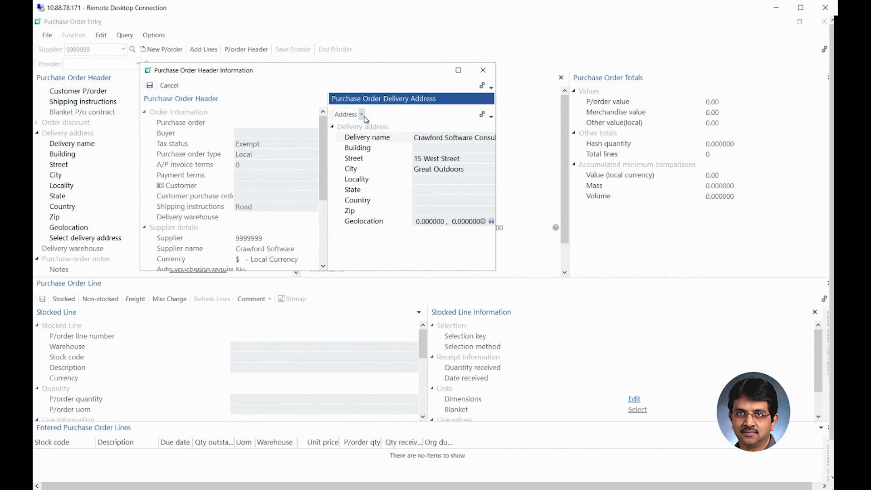
{"action": "left_click", "coordinate": [361, 115]}
{"action": "left_click", "coordinate": [365, 144]}
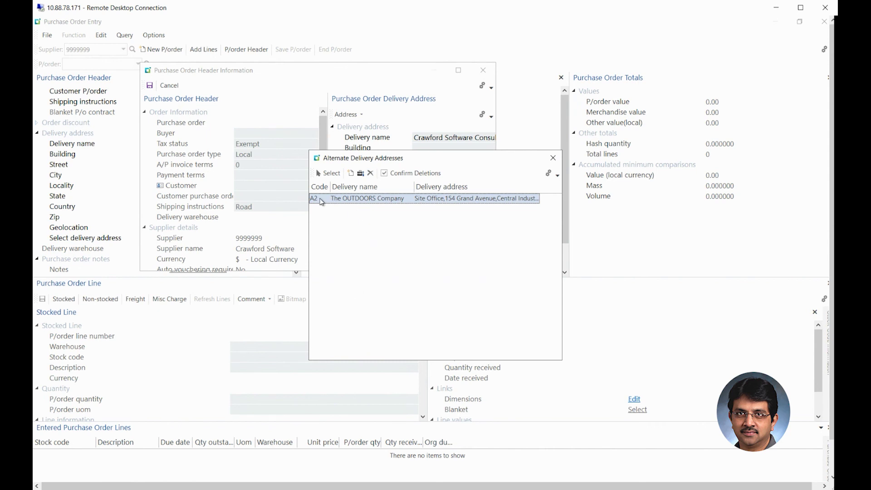
{"action": "left_click", "coordinate": [330, 174]}
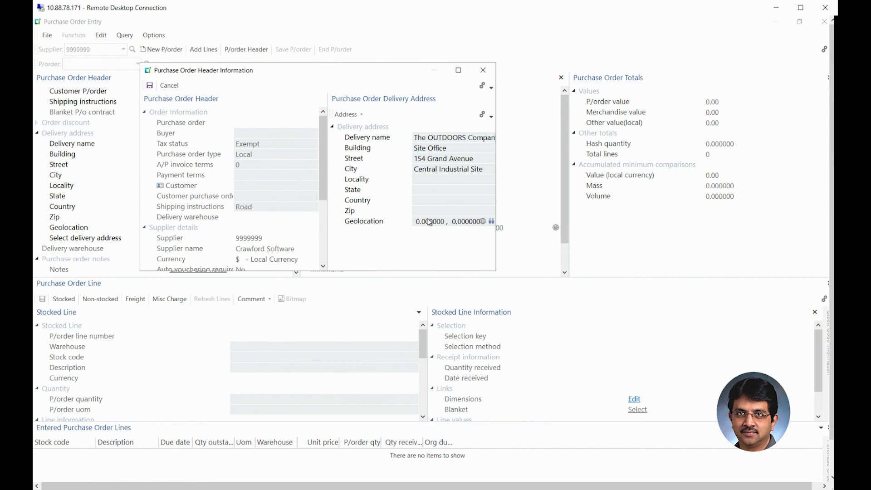
{"action": "left_click", "coordinate": [170, 85]}
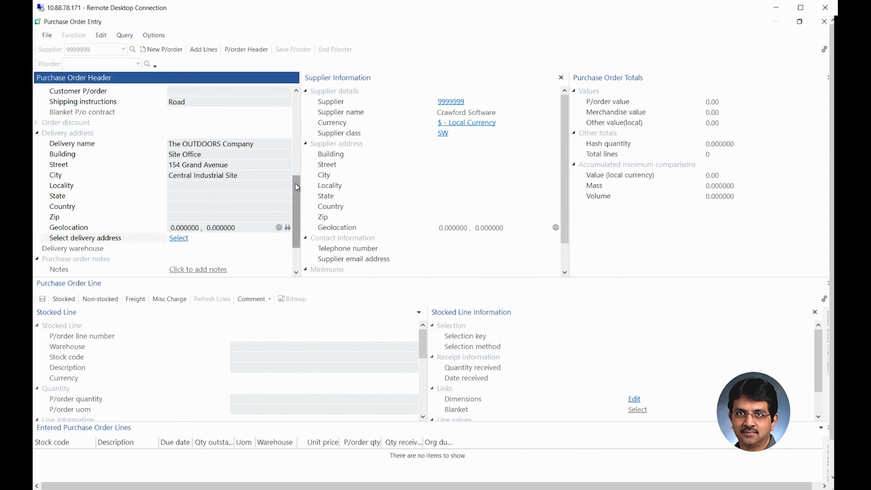
{"action": "left_click_drag", "start_coordinate": [296, 186], "coordinate": [296, 173]}
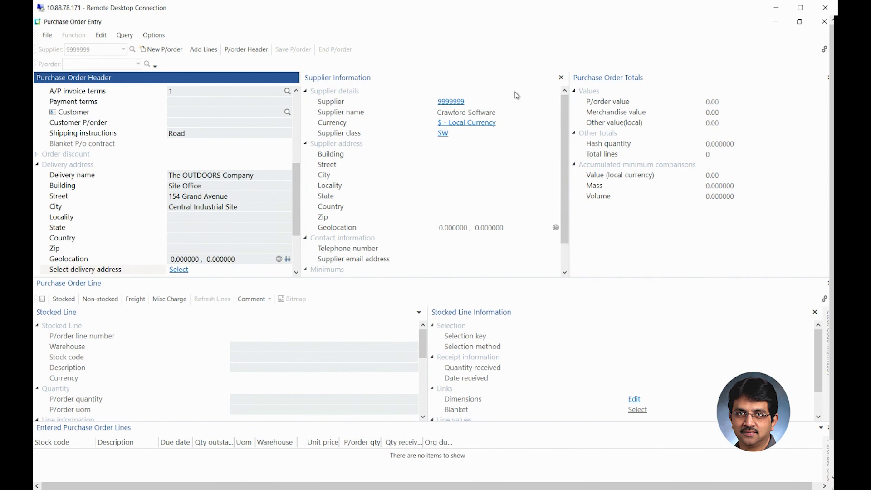
{"action": "left_click_drag", "start_coordinate": [567, 125], "coordinate": [564, 148]}
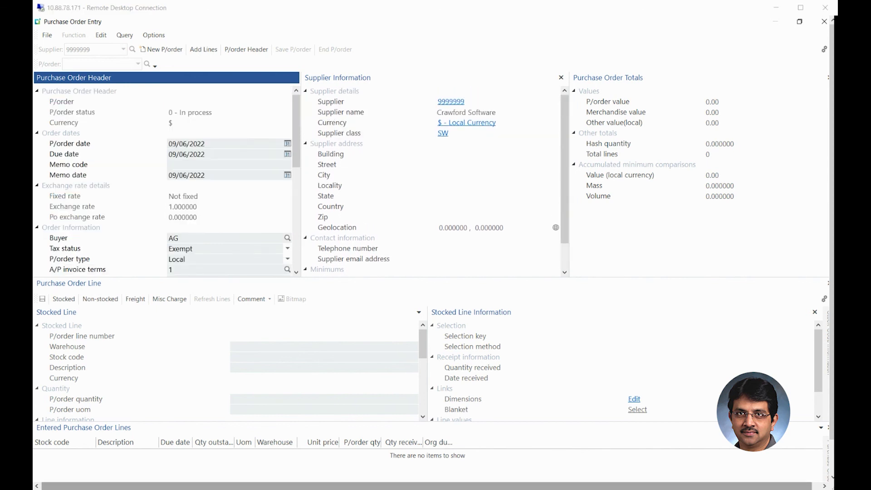